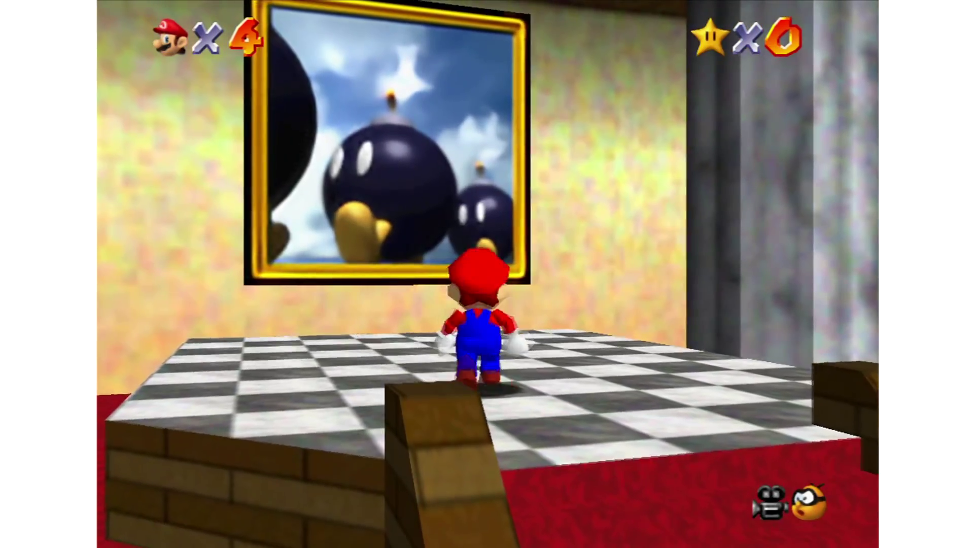
Step: Walk Mario forward and jump him into the Bob-omb painting
key(Up)
key(x)
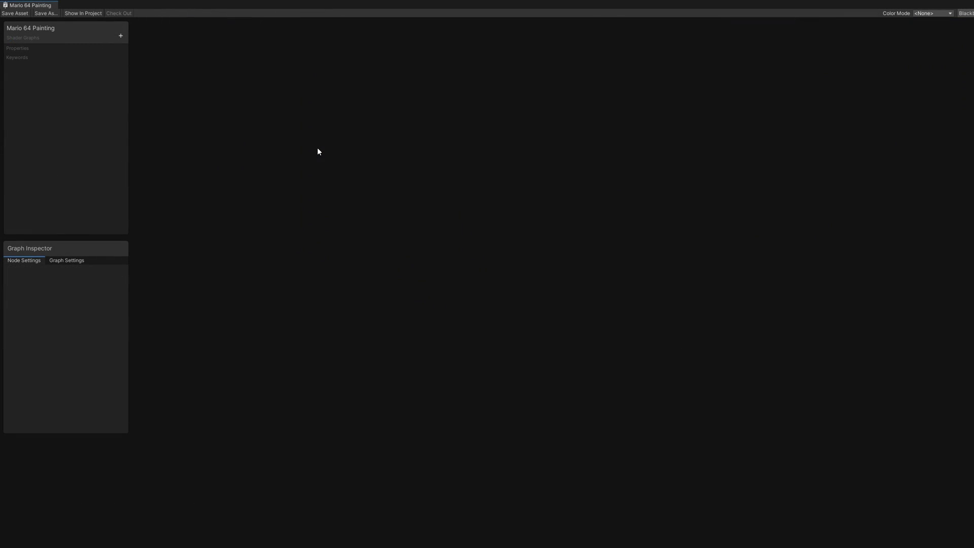
Step: Create a Vector3 property named 'Ripple Center' and place it on the graph
click(121, 36)
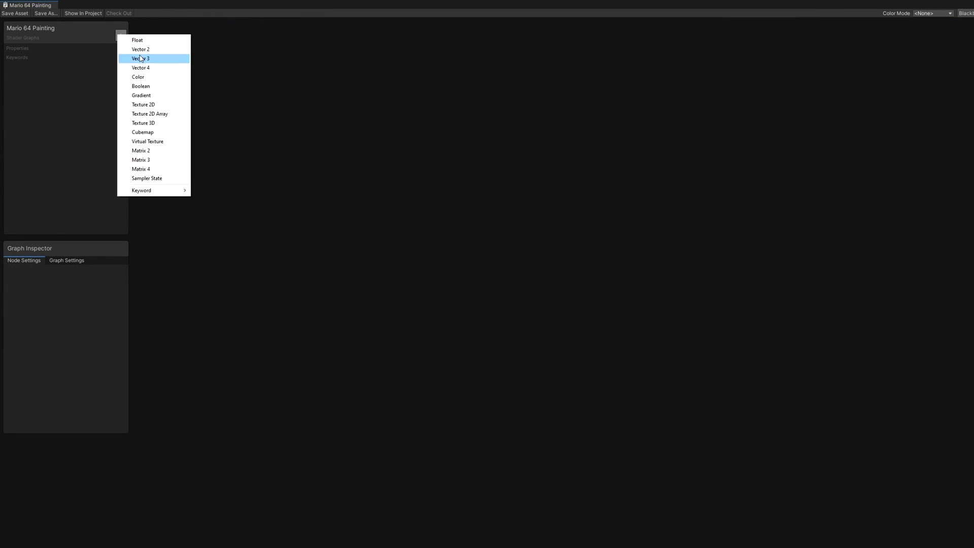
click(139, 57)
text(Ripple Center)
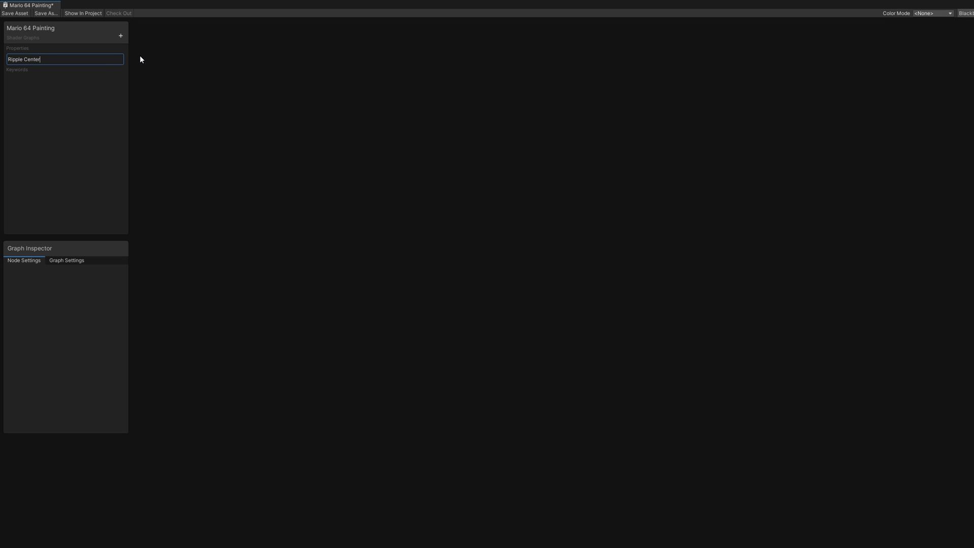
key(Return)
drag(41, 56, 292, 143)
Step: Feed Ripple Center into a new Distance node and add a Position node
drag(357, 147, 402, 151)
text(d)
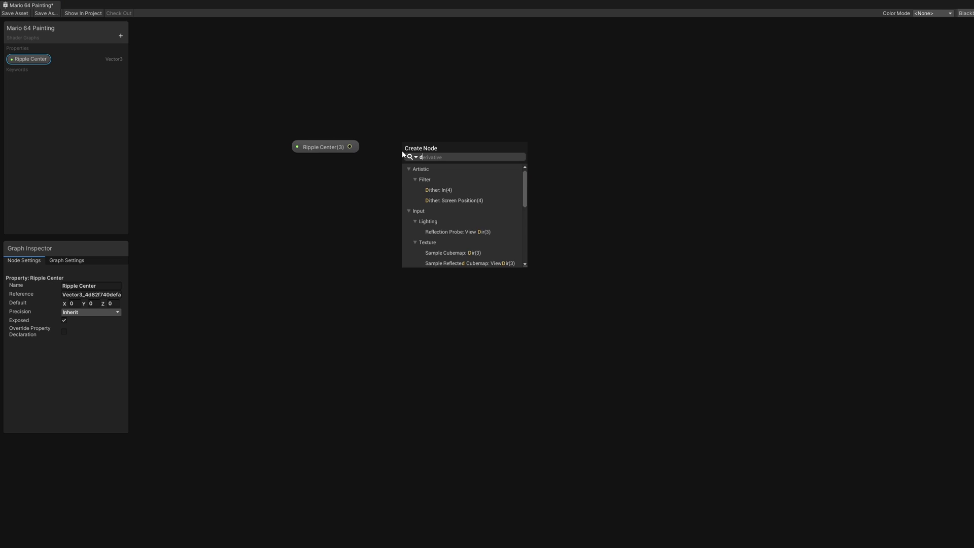
text(istance)
click(445, 191)
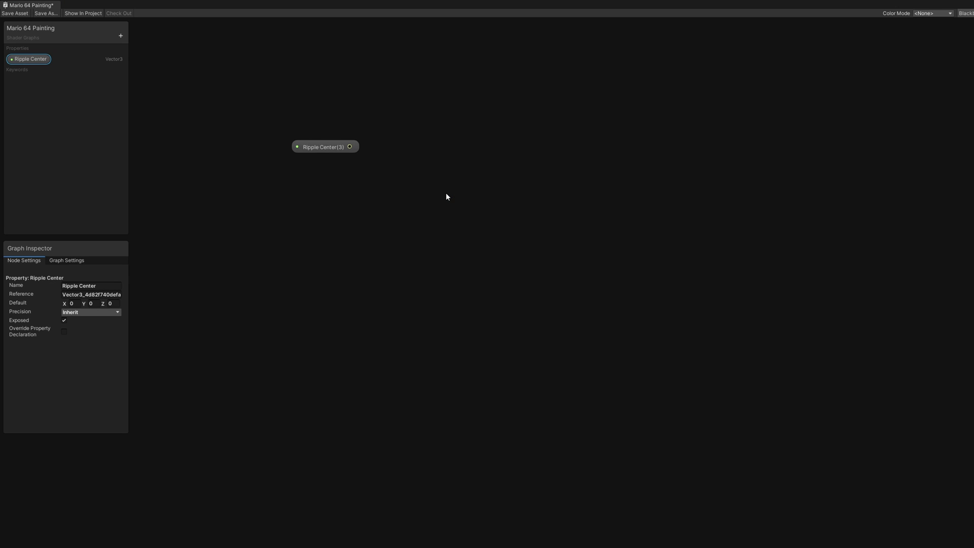
key(space)
text(pos)
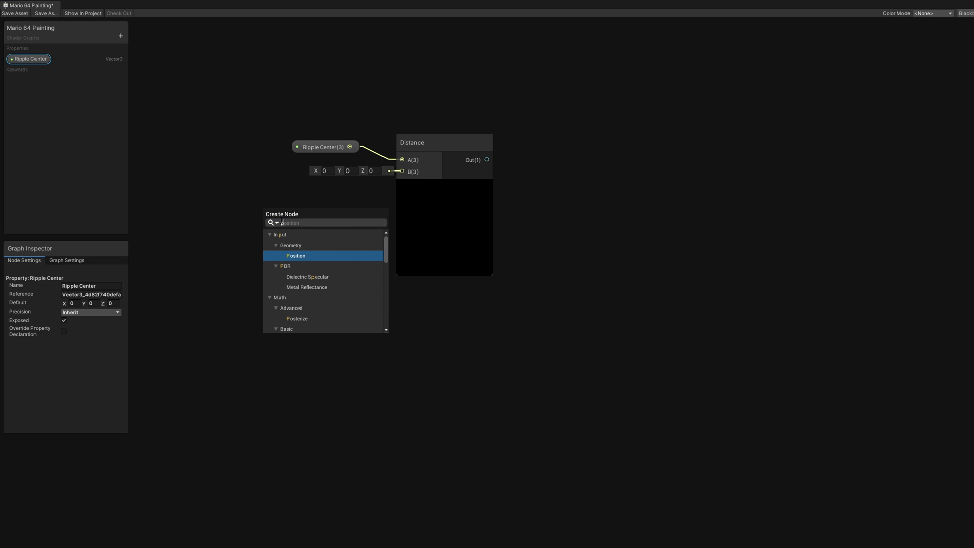
click(305, 256)
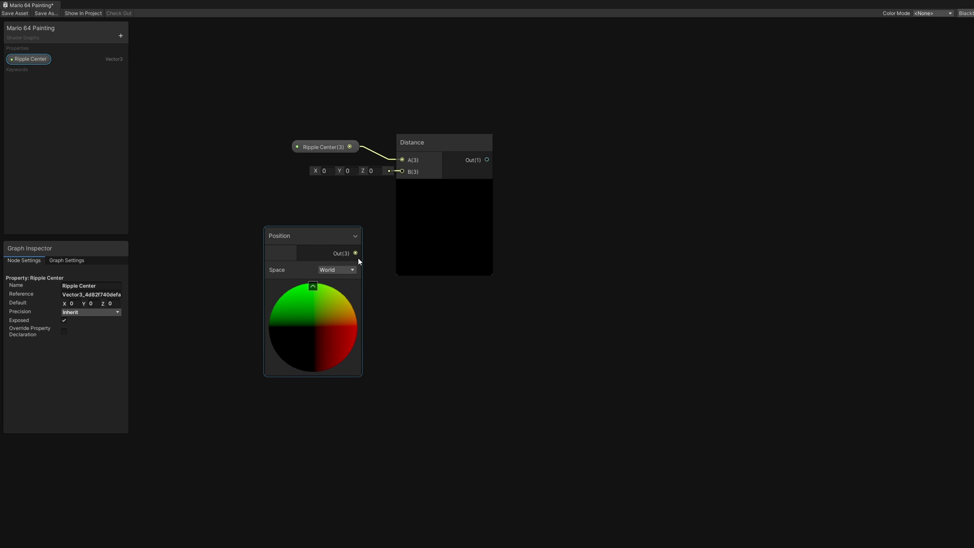
Step: Connect the world Position node into the Distance node's B input
drag(356, 253, 405, 172)
drag(329, 234, 327, 184)
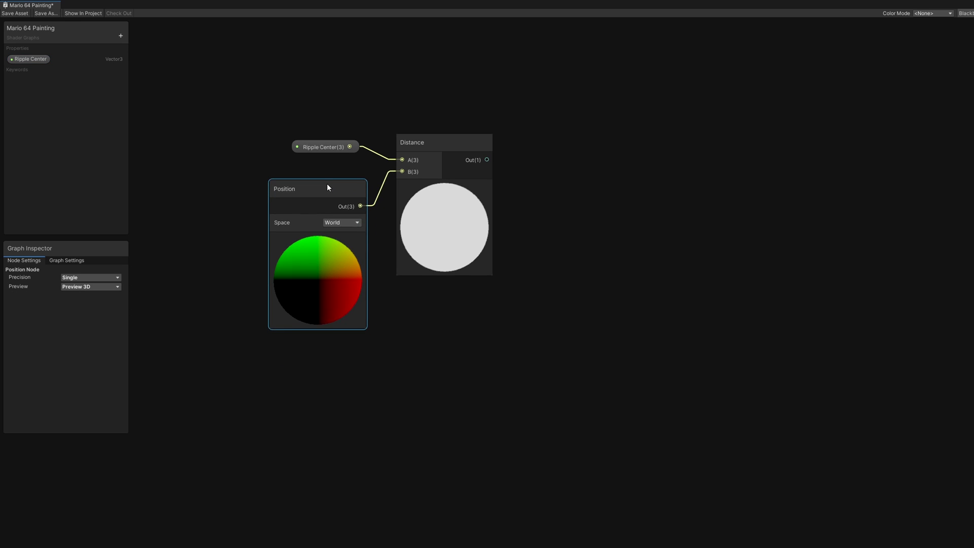
click(380, 206)
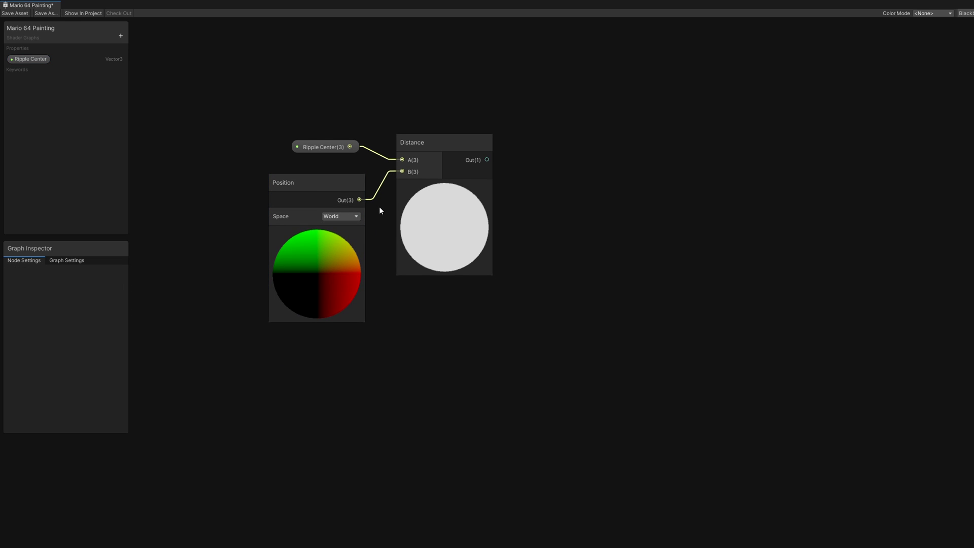
Step: Create a Float property 'Ripple Count' with default 3 and place it on the graph
click(121, 35)
click(142, 44)
text(Ripple Count)
key(Return)
click(39, 71)
click(81, 304)
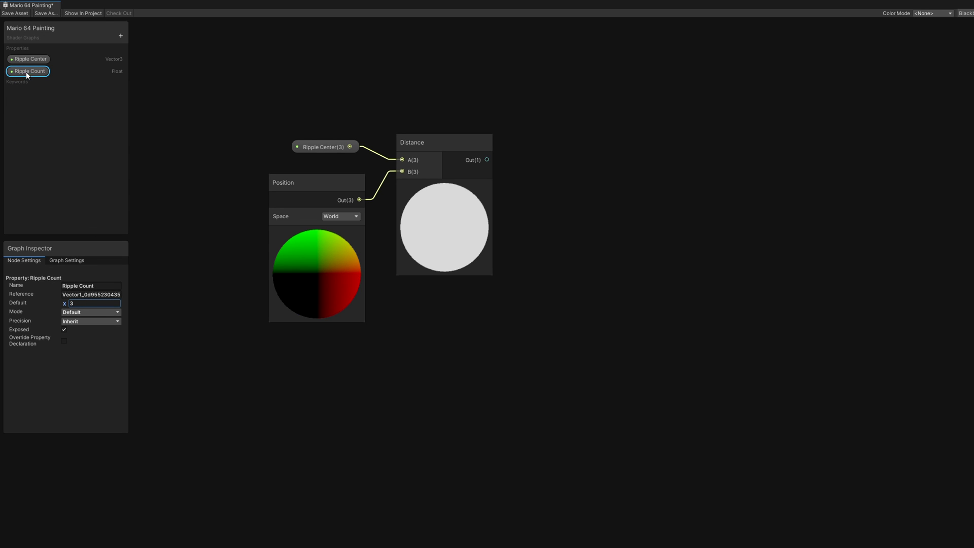
drag(25, 72, 545, 262)
Step: Multiply the distance by Ripple Count and pass the result into a One Minus node
text(mul)
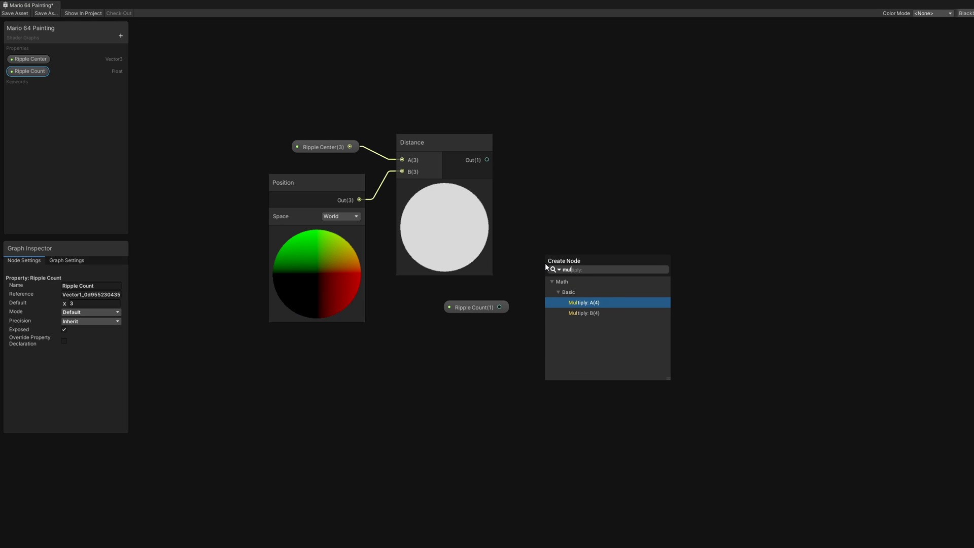
click(589, 313)
drag(490, 161, 544, 262)
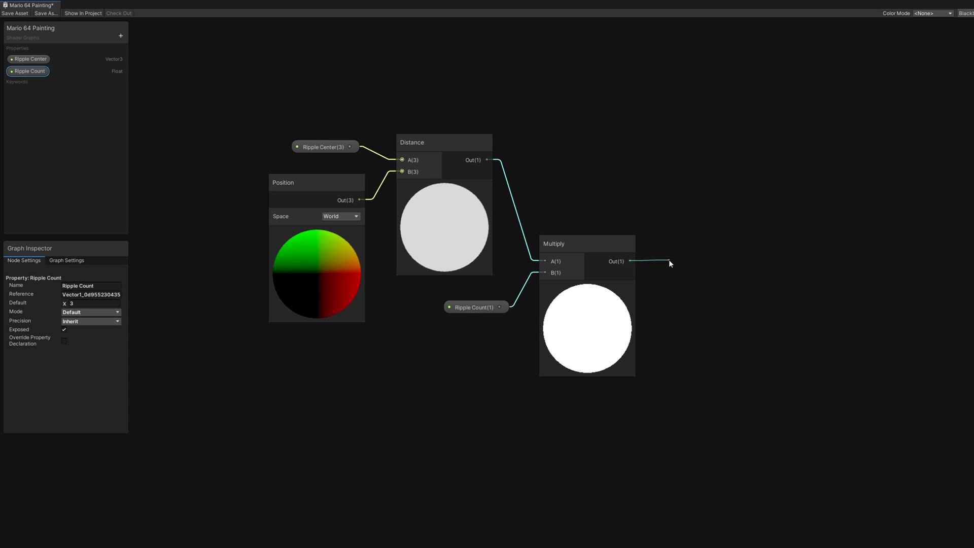
drag(669, 260, 668, 256)
text(one)
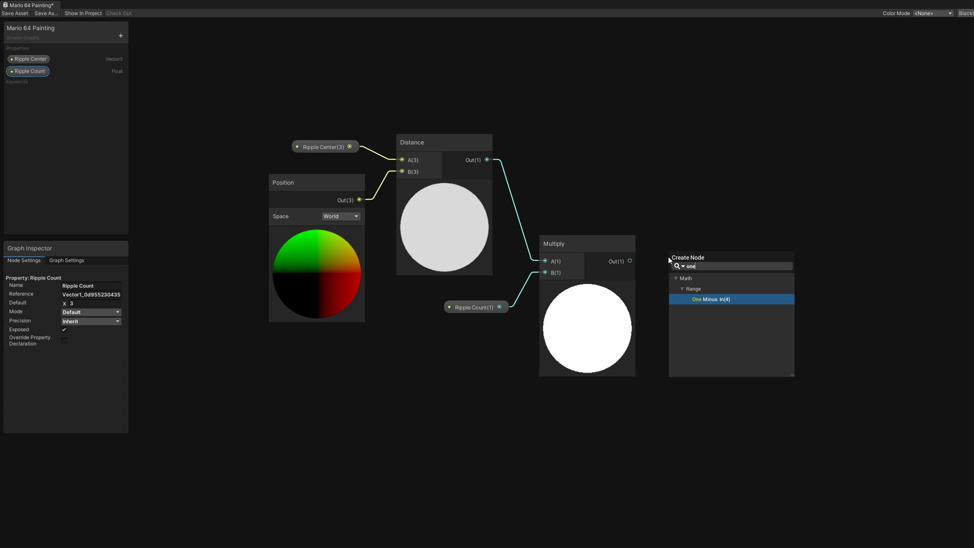
click(706, 302)
click(710, 286)
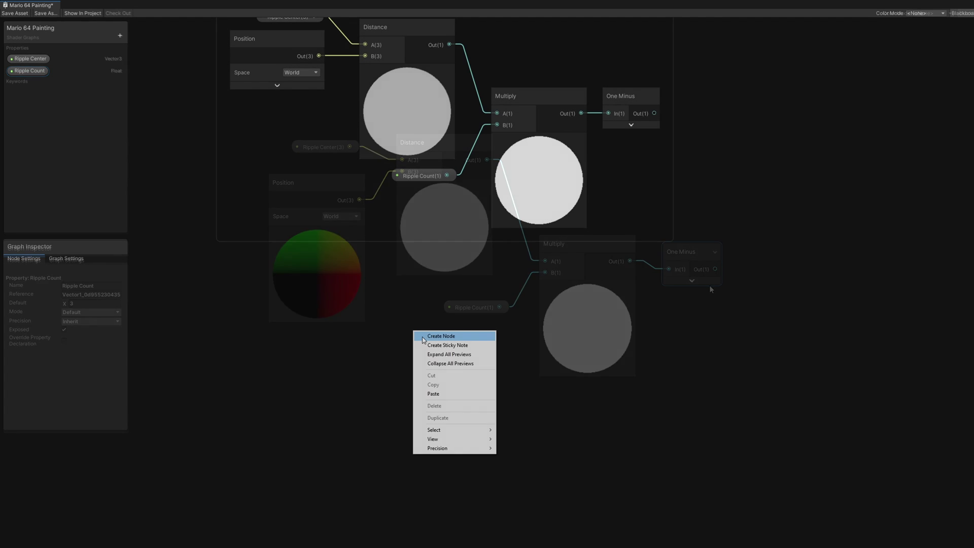
Step: Add a Time node to the graph
click(422, 337)
text(time)
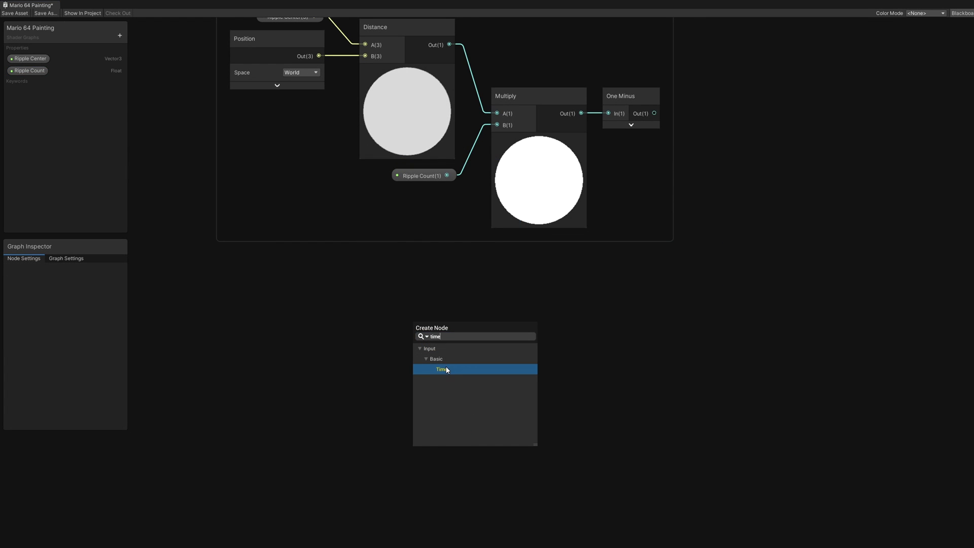
click(445, 368)
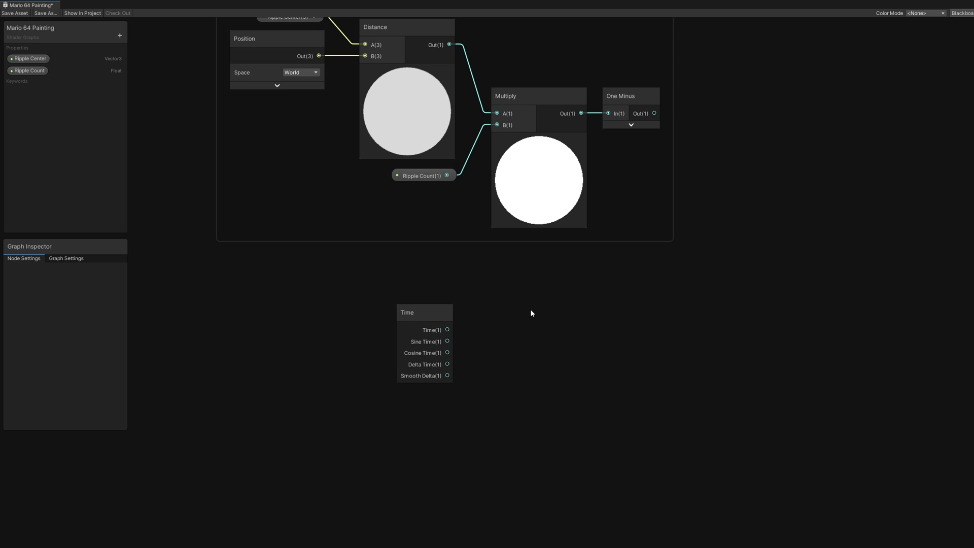
Step: Create a Float property 'Ripple Speed' with default 2.5 and place it below Time
click(120, 35)
click(136, 39)
text(Ripple Spee)
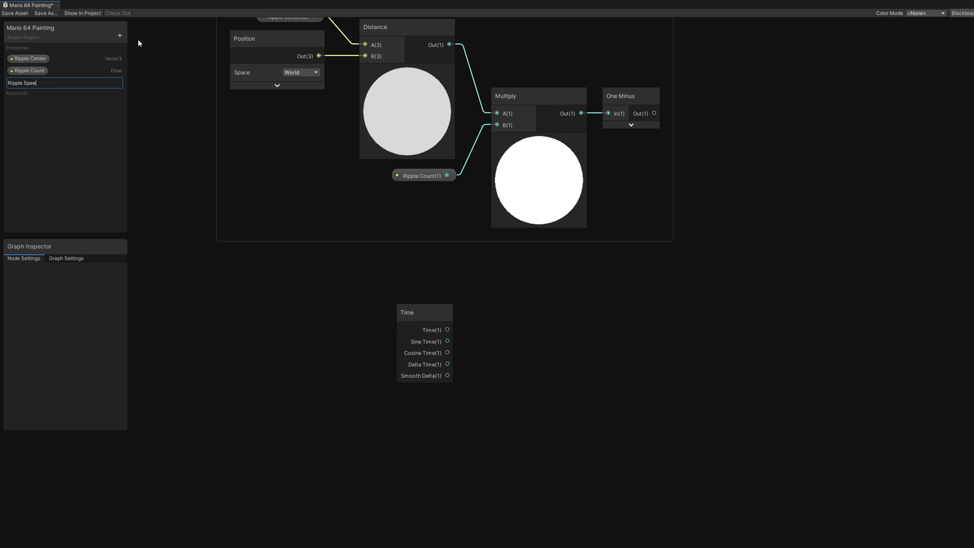
text(d)
key(Return)
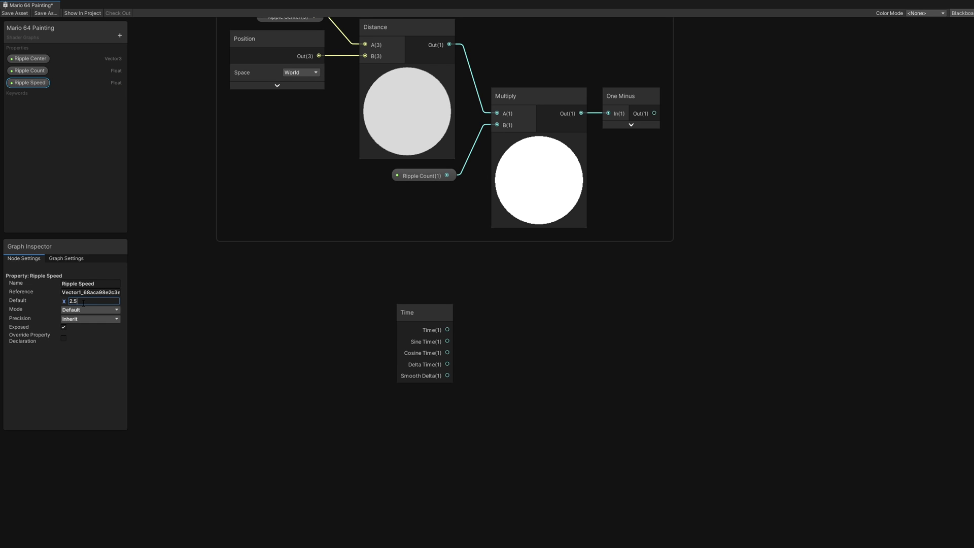
drag(30, 83, 416, 408)
Step: Multiply Time by Ripple Speed using a new Multiply node
drag(448, 330, 486, 343)
text(mul)
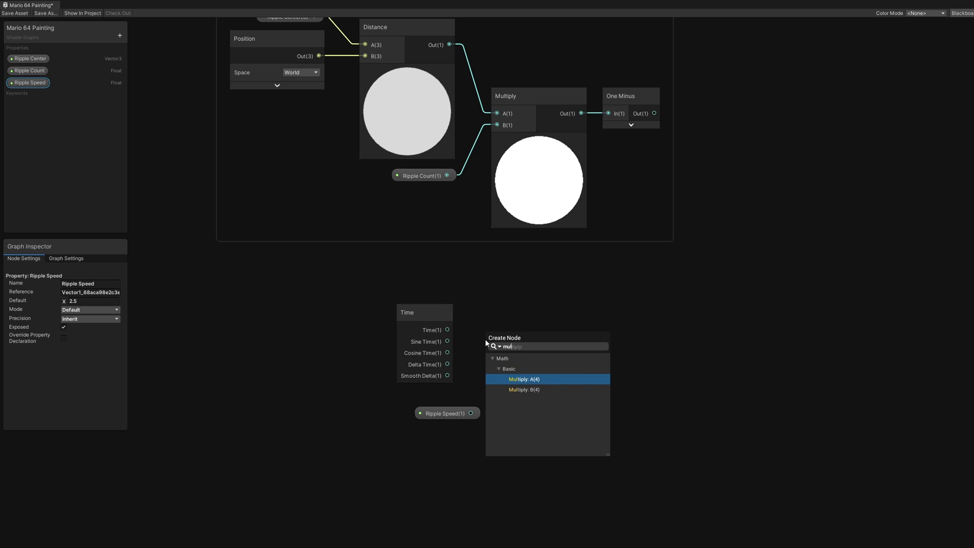
click(534, 379)
drag(471, 413, 438, 409)
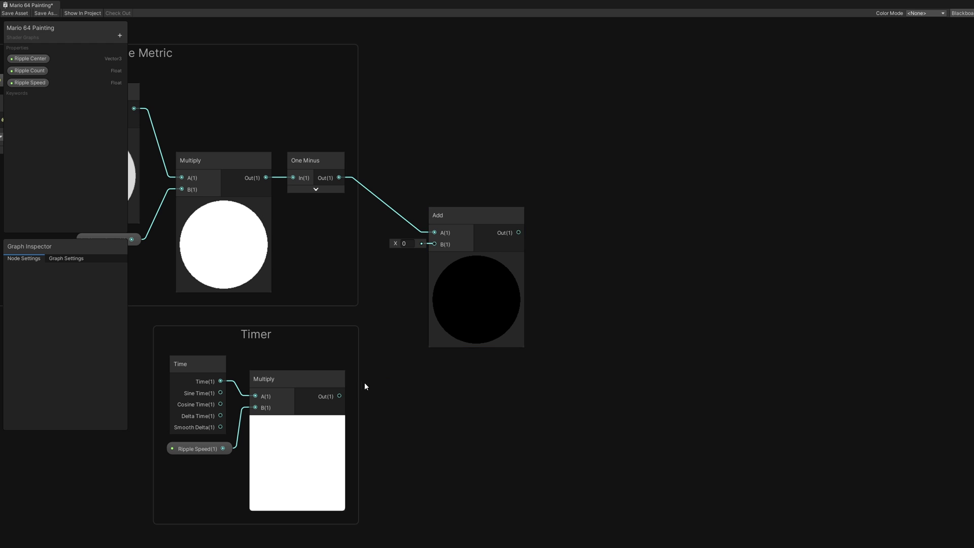
Step: Add the timer result into the Add node and feed the sum into a new Multiply node
drag(339, 396, 436, 245)
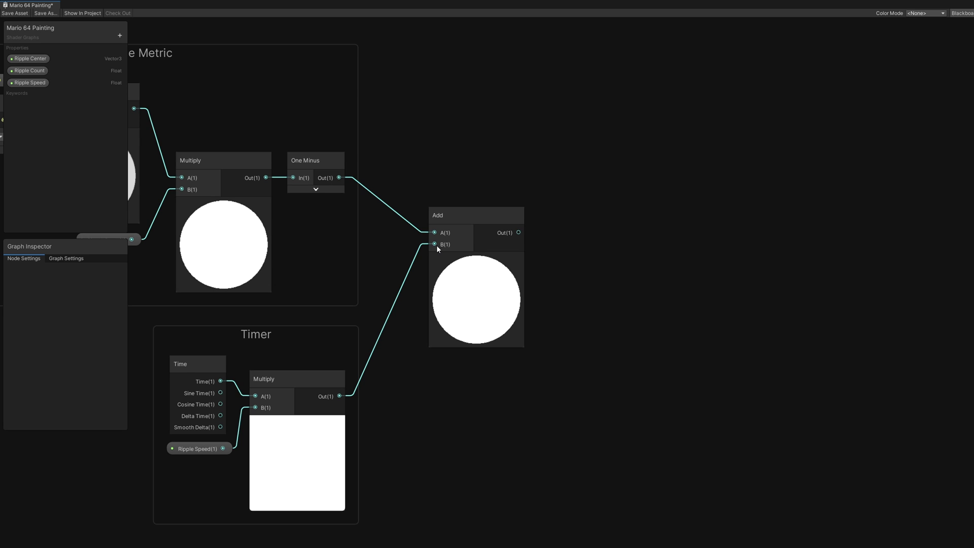
drag(520, 232, 585, 277)
text(mul)
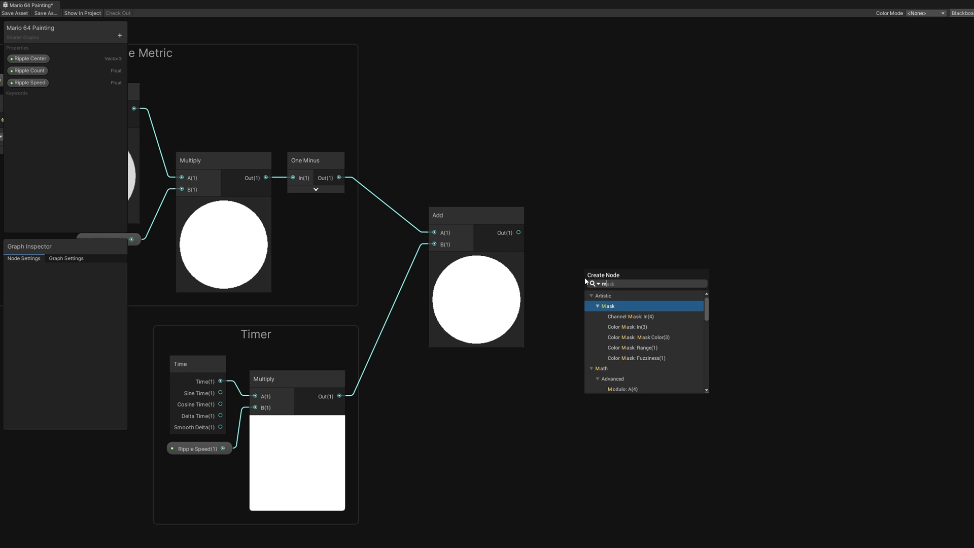
click(620, 317)
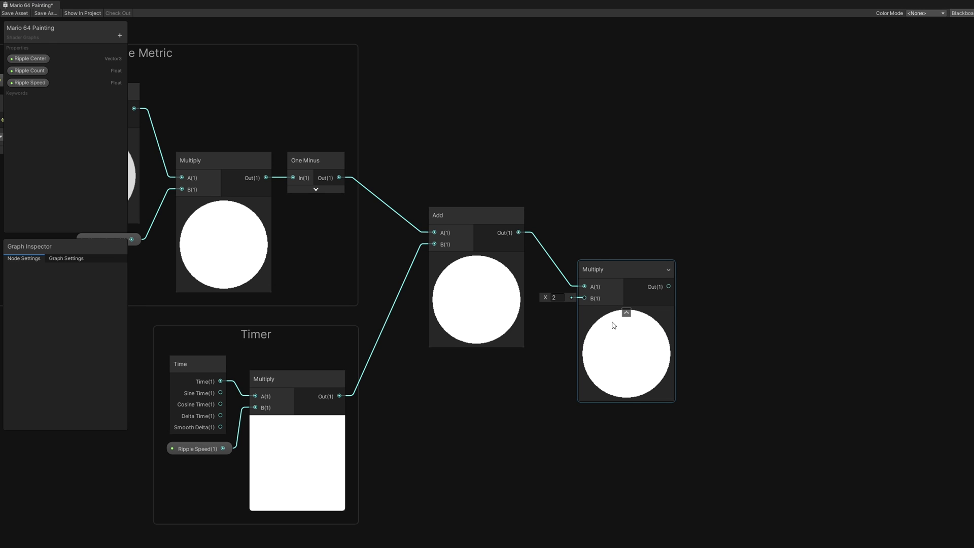
Step: Add a Constant node set to TAU and wire it into the Multiply
key(space)
text(constant)
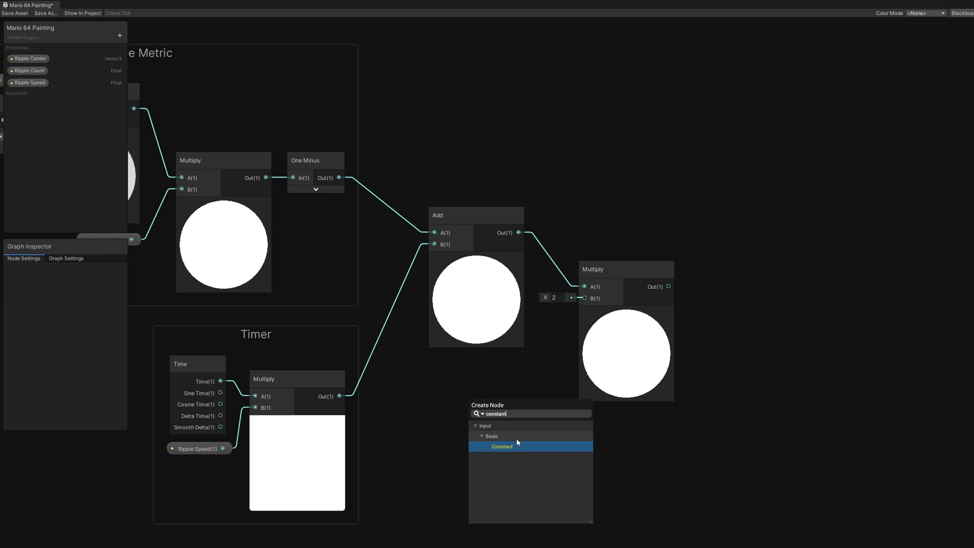
click(513, 446)
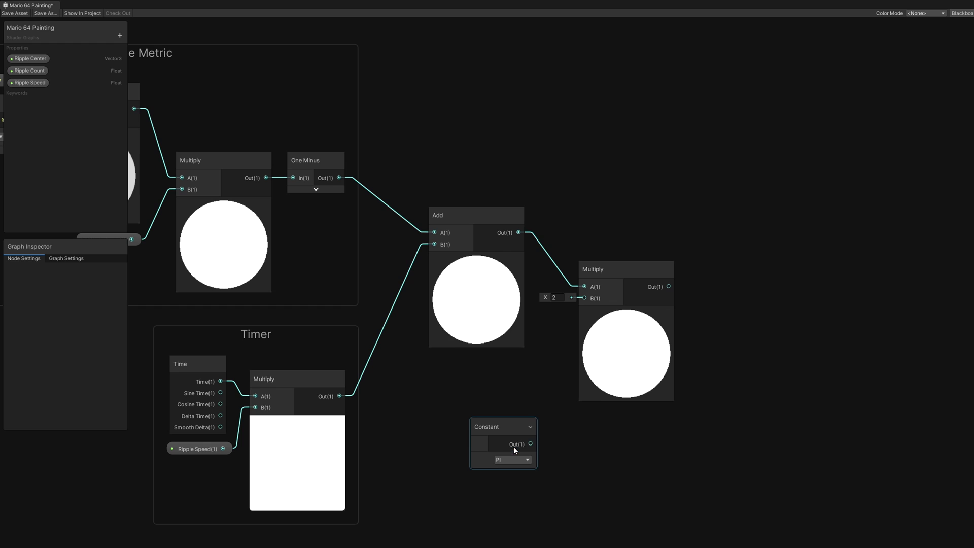
click(510, 459)
click(513, 479)
drag(493, 425, 586, 299)
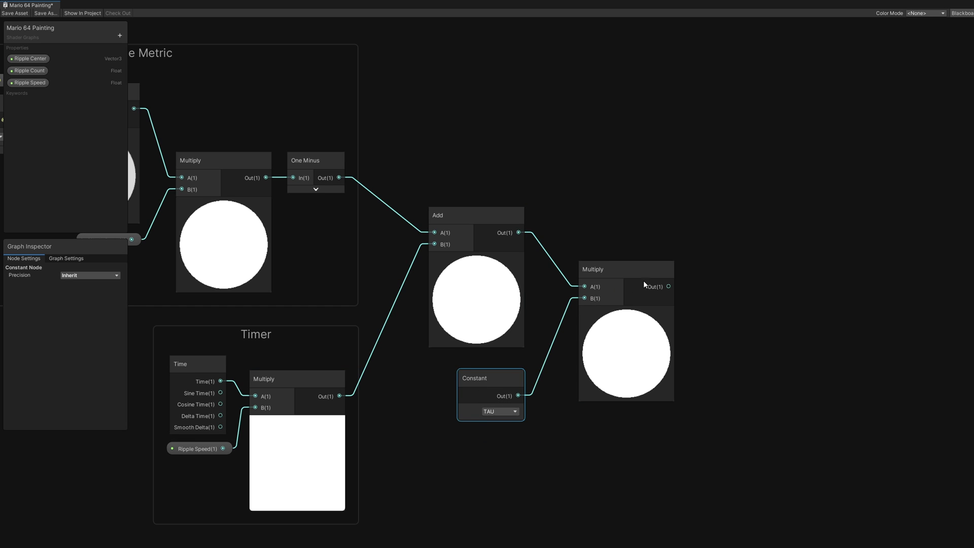
Step: Take the cosine of the Multiply result with a new Cosine node
key(space)
text(cosine)
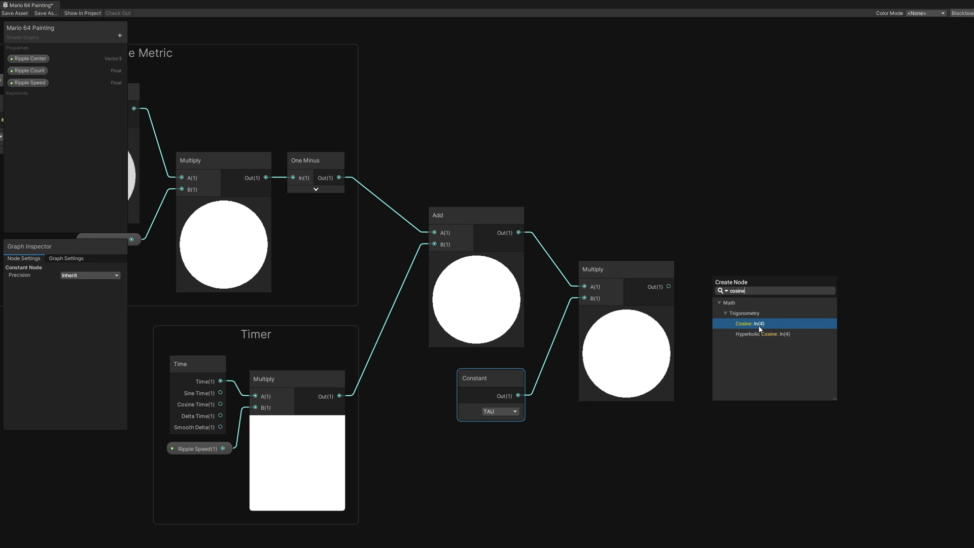
click(758, 324)
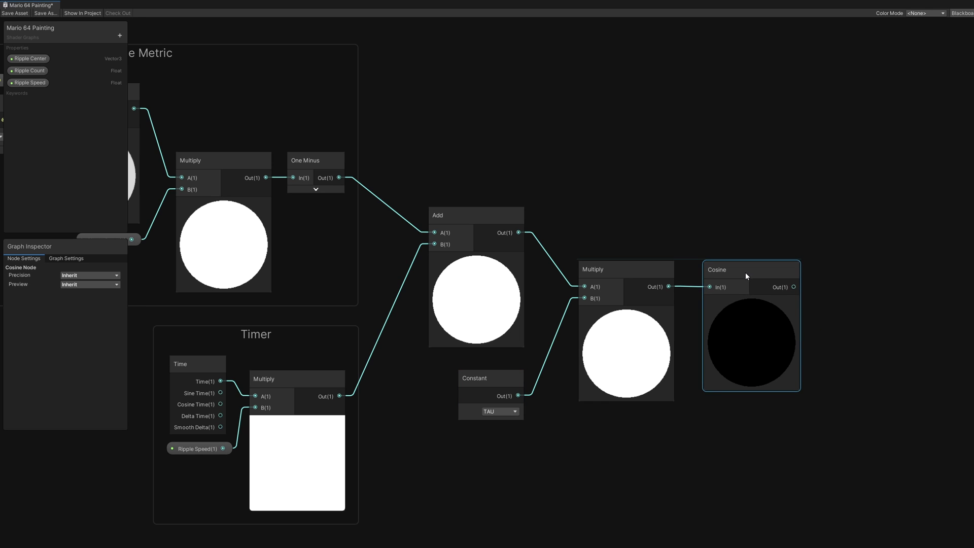
click(772, 210)
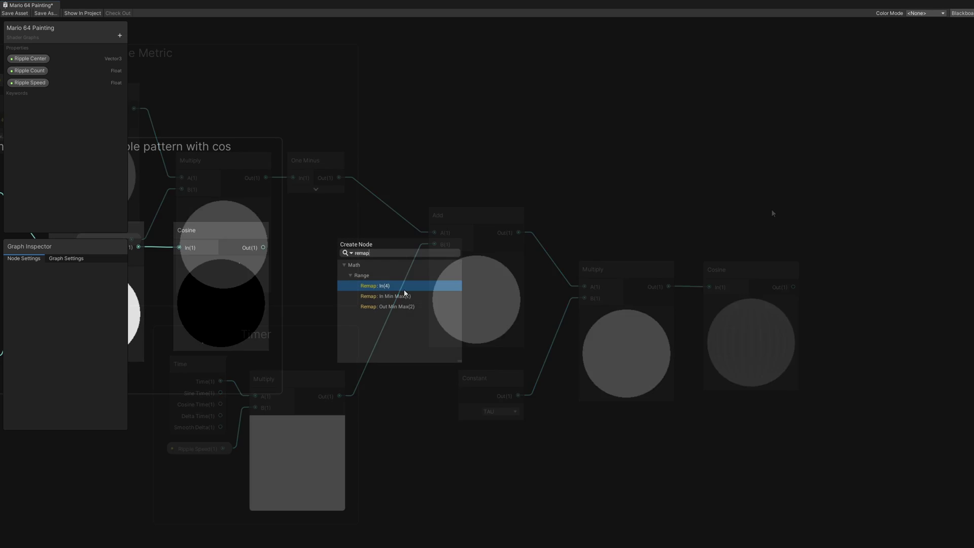
Step: Remap the cosine with a Remap node whose output minimum is -0.5
click(404, 284)
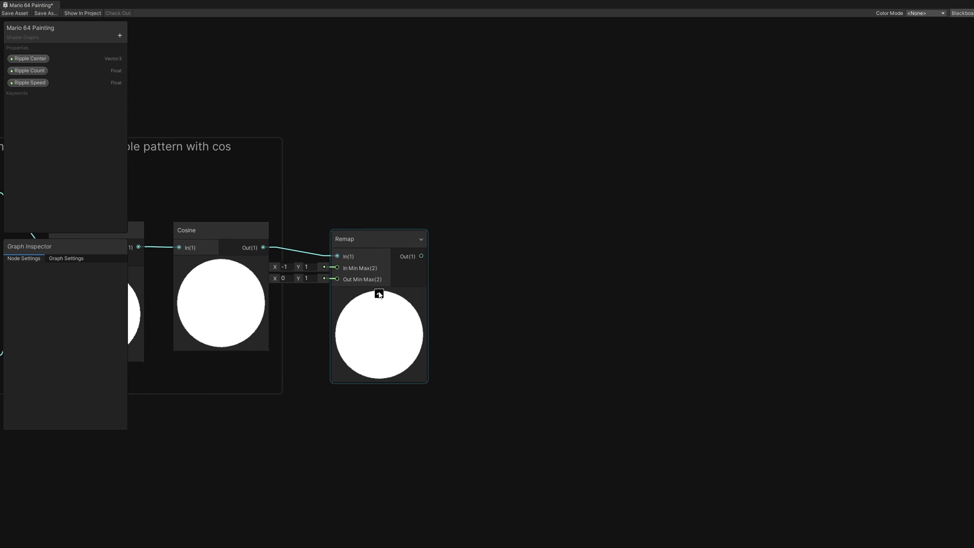
drag(373, 245, 414, 243)
click(327, 276)
text(-0)
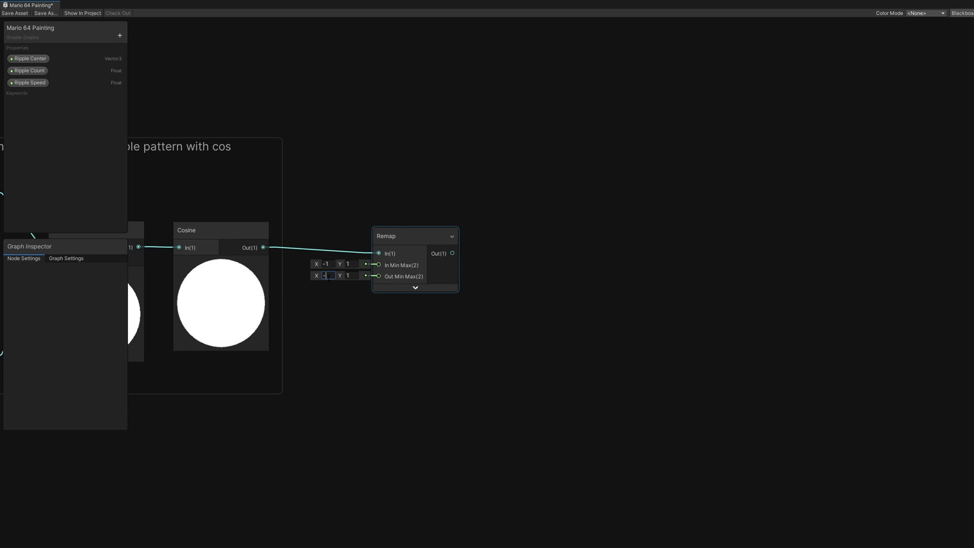
text(.5)
Step: Create a Float property 'Ripple Strength' with default 0.75 and place it on the graph
click(119, 35)
click(136, 38)
text(Ripp)
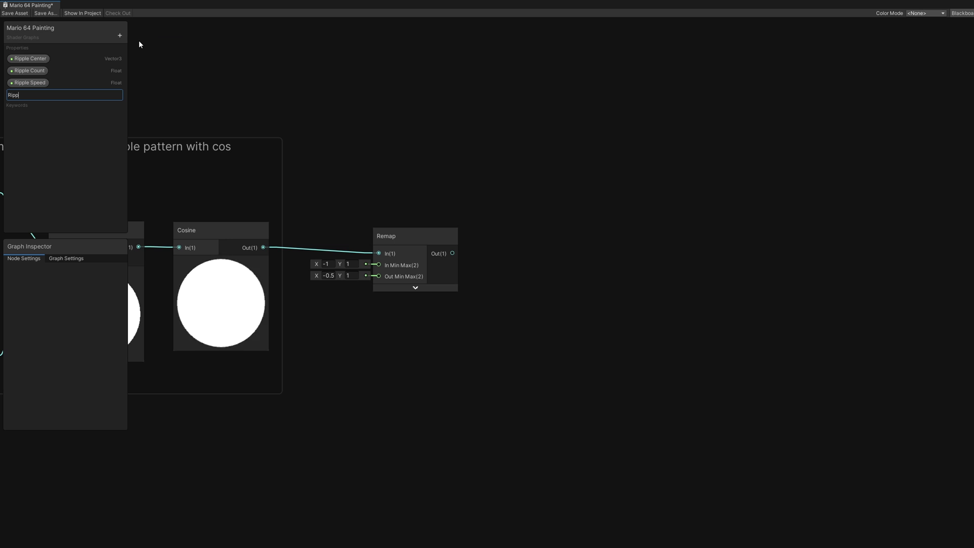
text(le Strength)
key(Return)
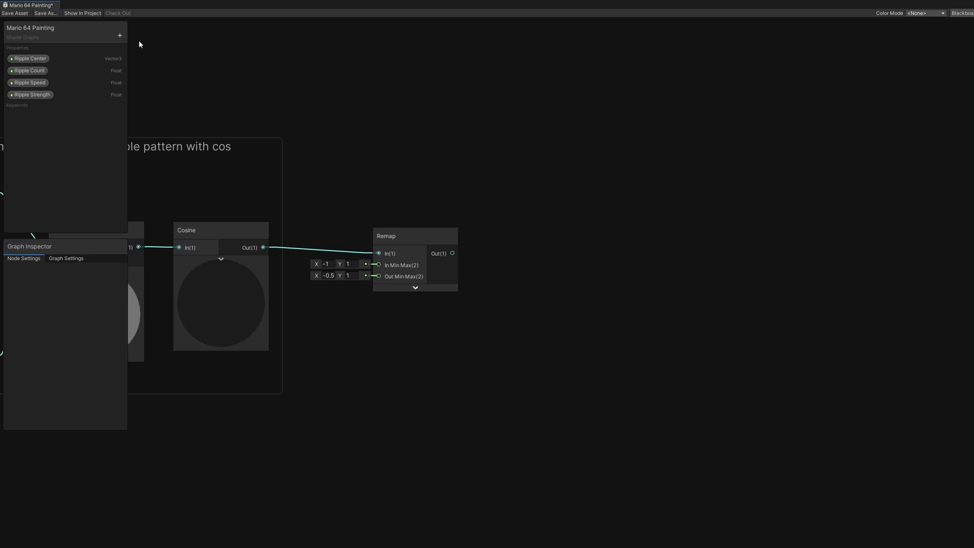
click(36, 96)
click(85, 301)
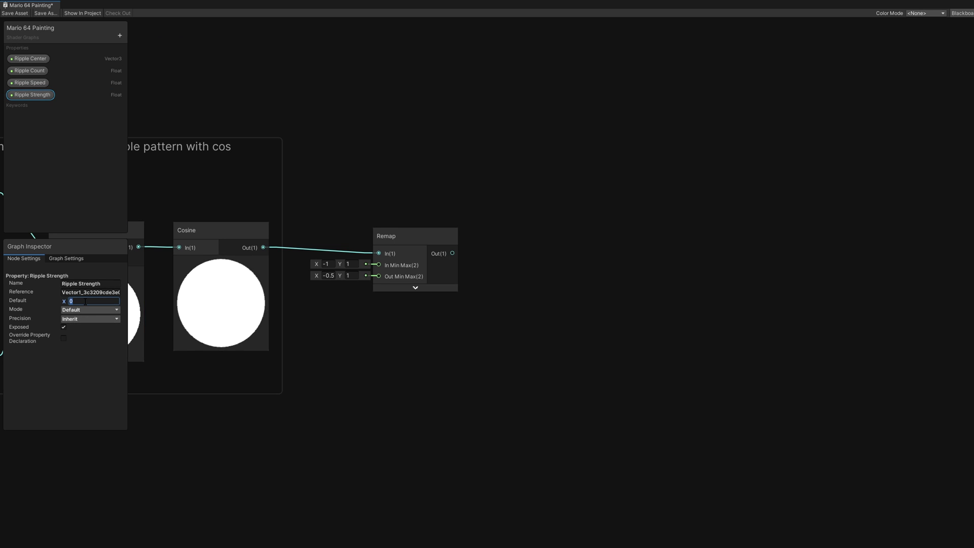
text(.75)
key(Return)
drag(31, 94, 500, 303)
Step: Multiply the remapped cosine by Ripple Strength, then add a Divide node beside Ripple Count
key(space)
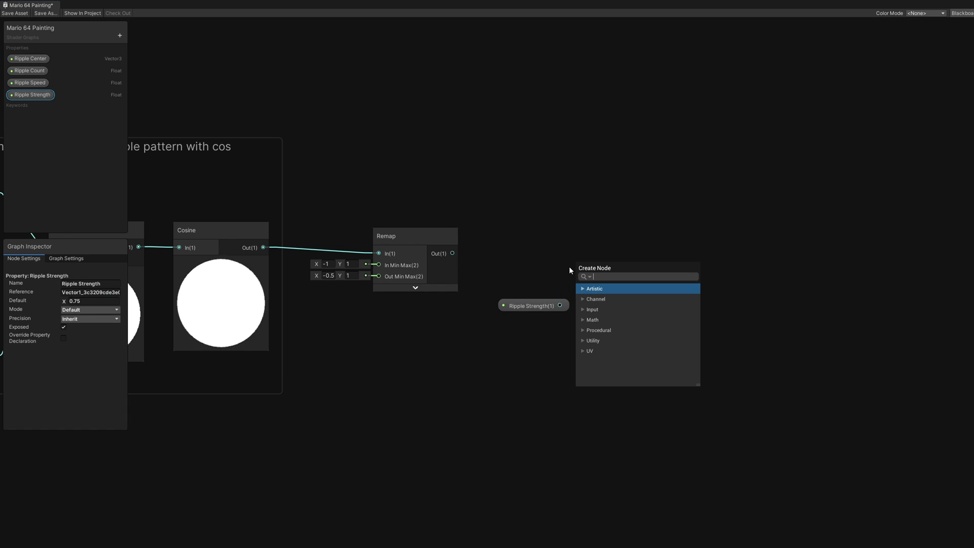
text(mul)
click(628, 320)
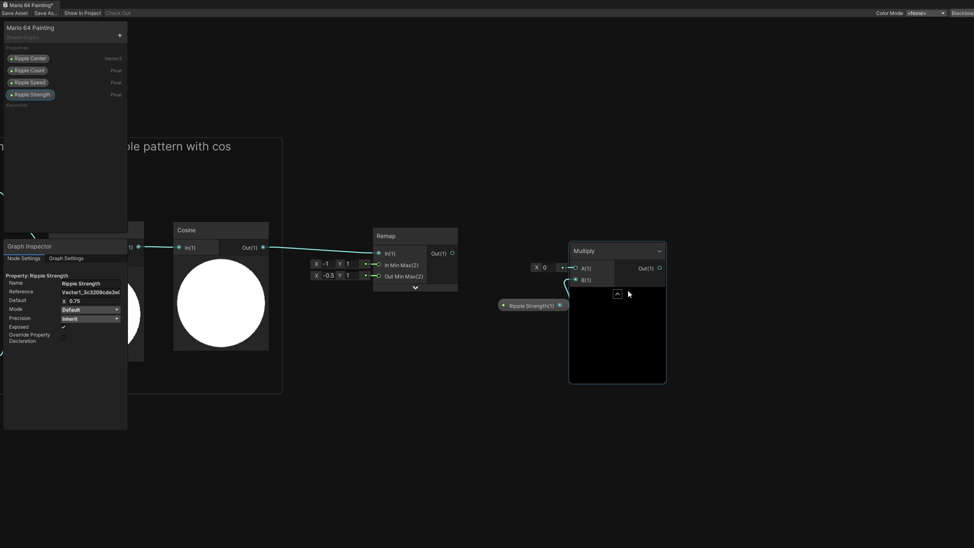
drag(559, 305, 574, 283)
drag(452, 253, 681, 259)
text(div)
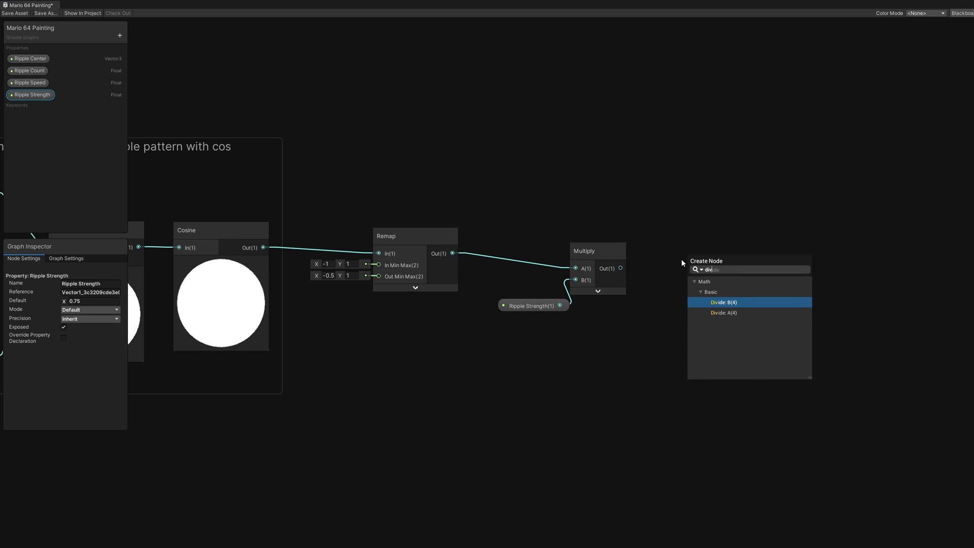
click(735, 312)
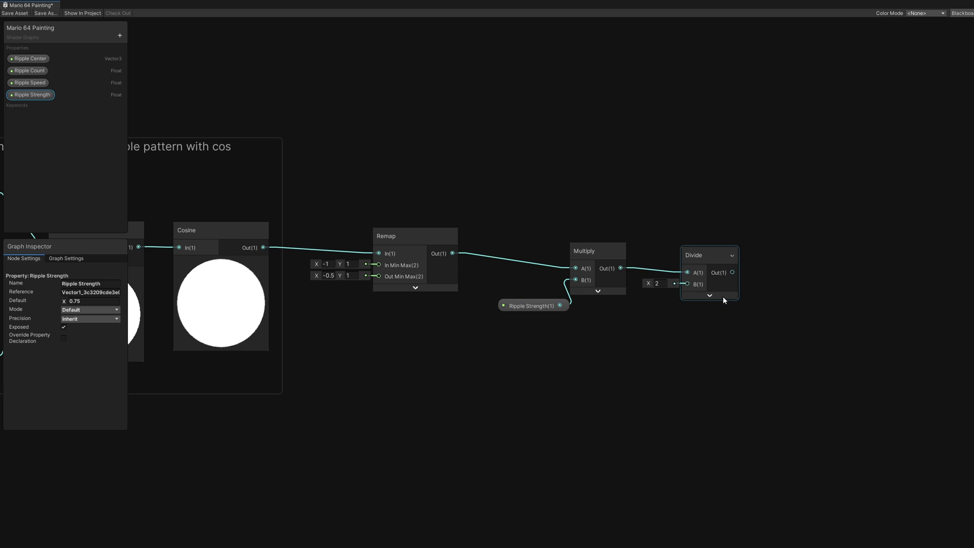
drag(30, 71, 687, 285)
Step: Divide by Ripple Count and feed the result into a Normal From Height node
click(785, 326)
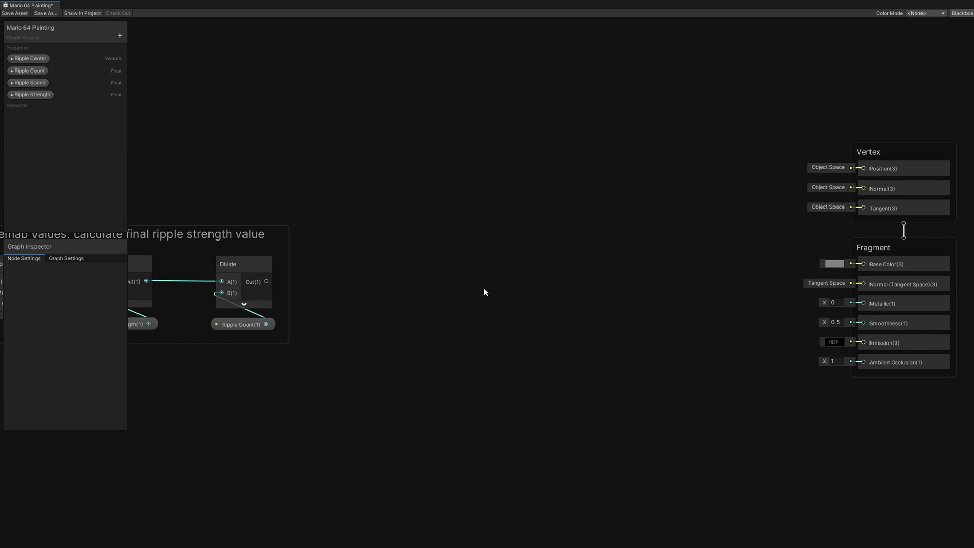
drag(266, 282, 348, 286)
text(normal f)
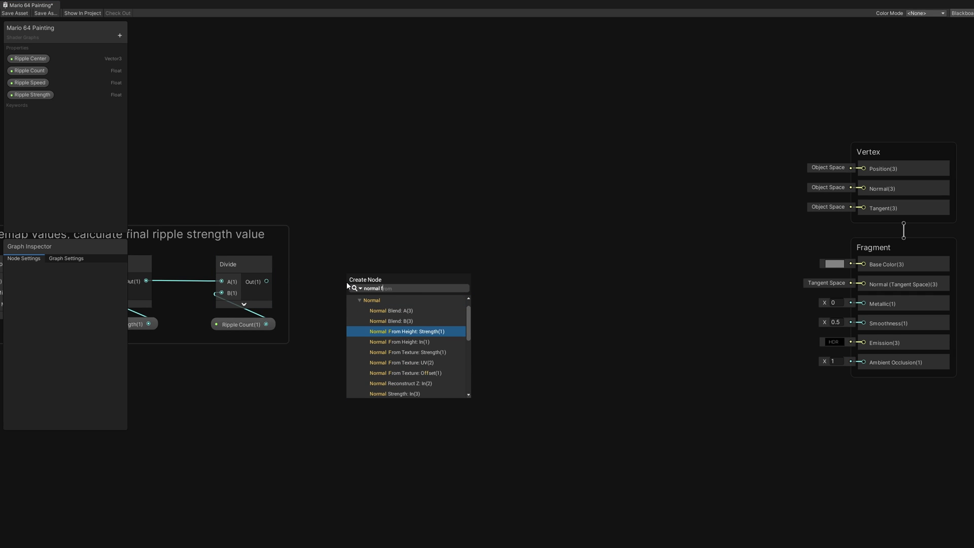
text(rom height)
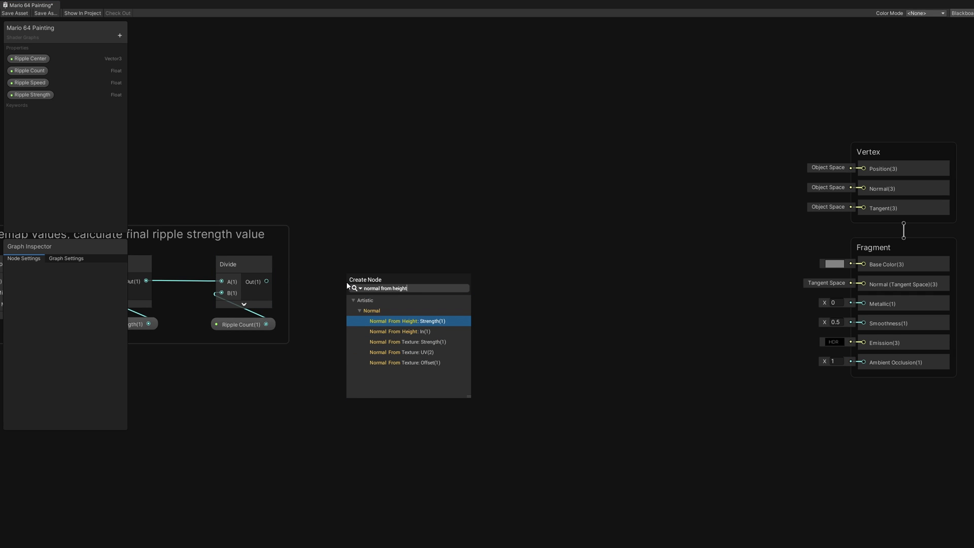
click(401, 332)
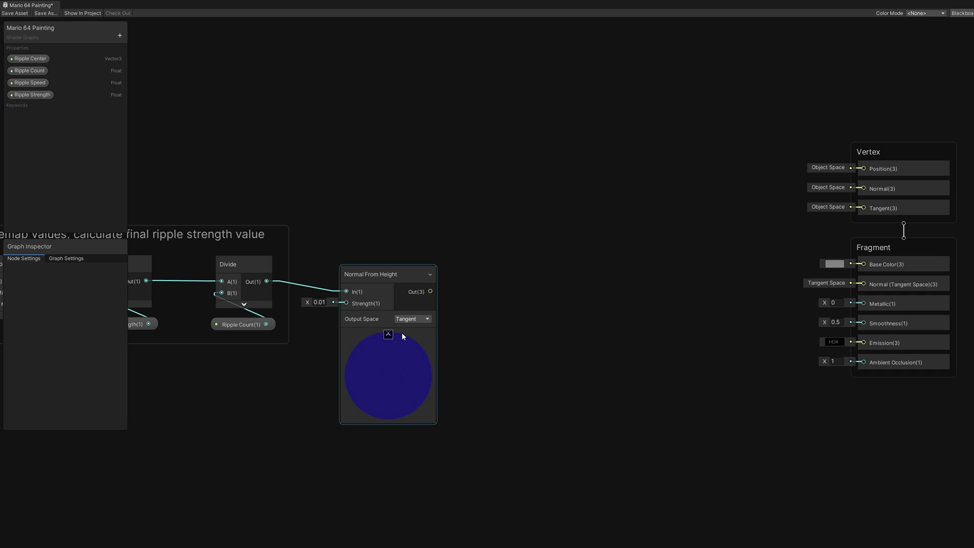
drag(385, 272, 485, 281)
click(424, 219)
Step: Drive a Tiling And Offset node's offset with the normals
text(tiling off)
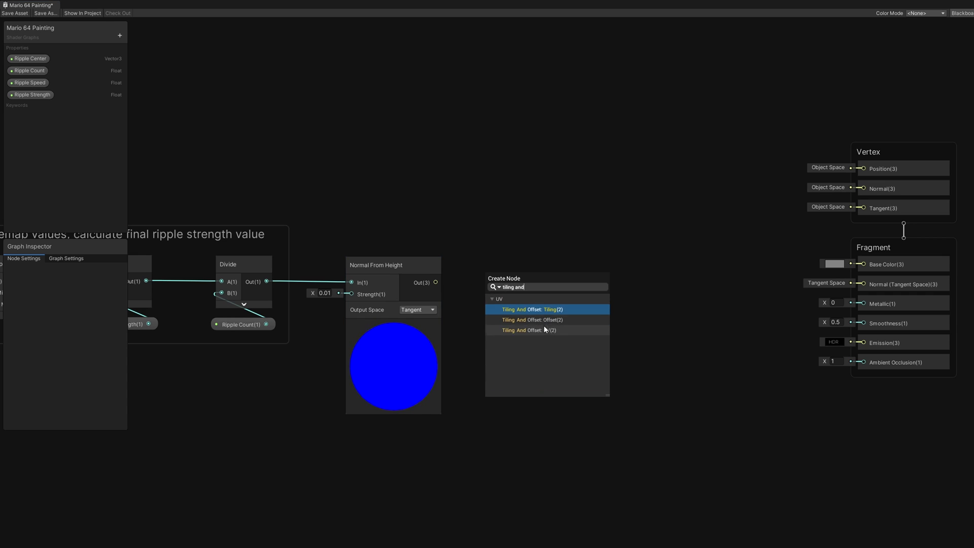
click(550, 320)
drag(539, 250, 568, 246)
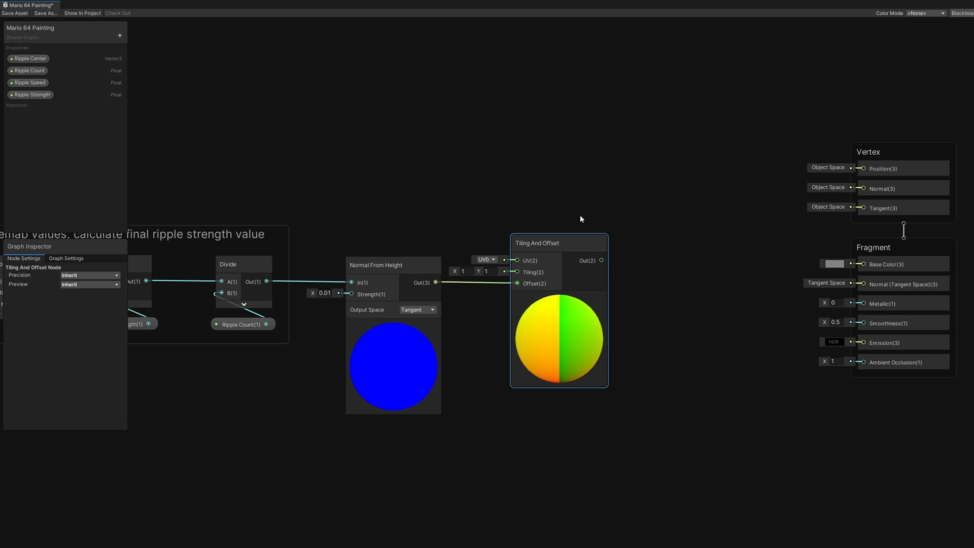
Step: Create a Texture 2D property 'Base Texture' and sample it with a Sample Texture 2D node
click(120, 35)
click(156, 106)
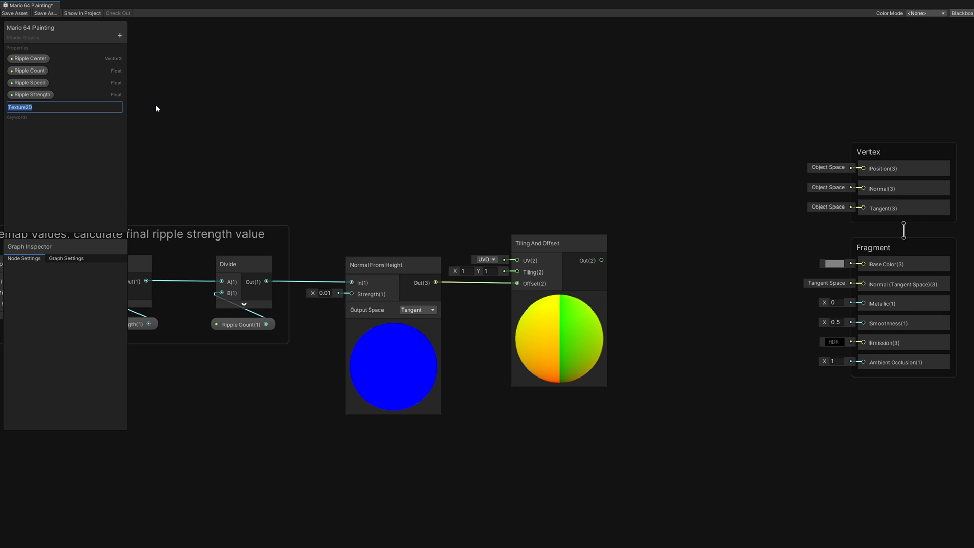
text(Base Texture)
key(Return)
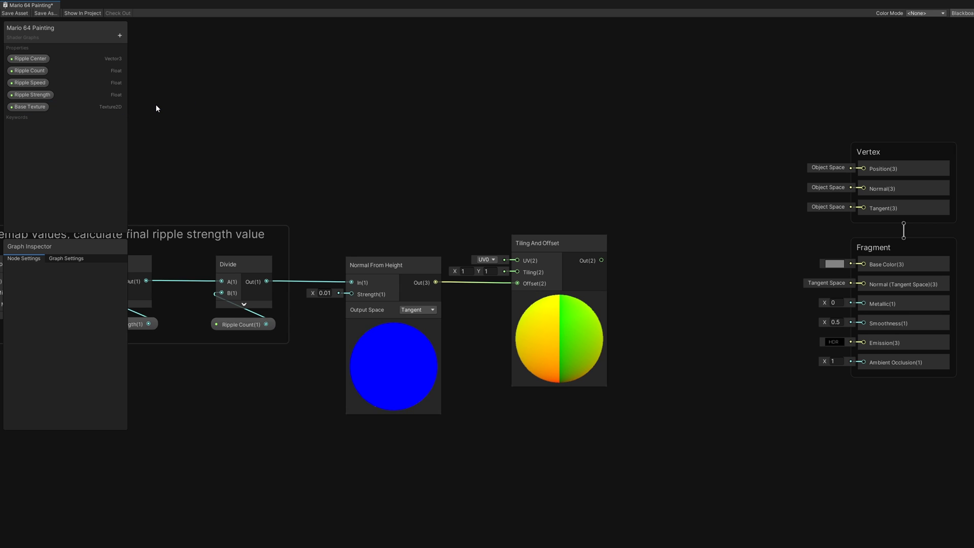
drag(29, 106, 623, 223)
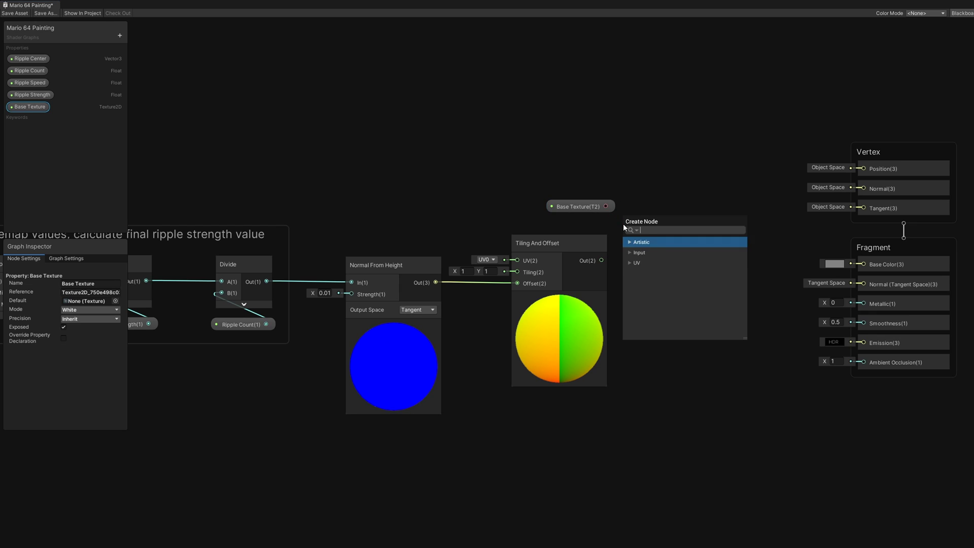
text(sample)
click(672, 263)
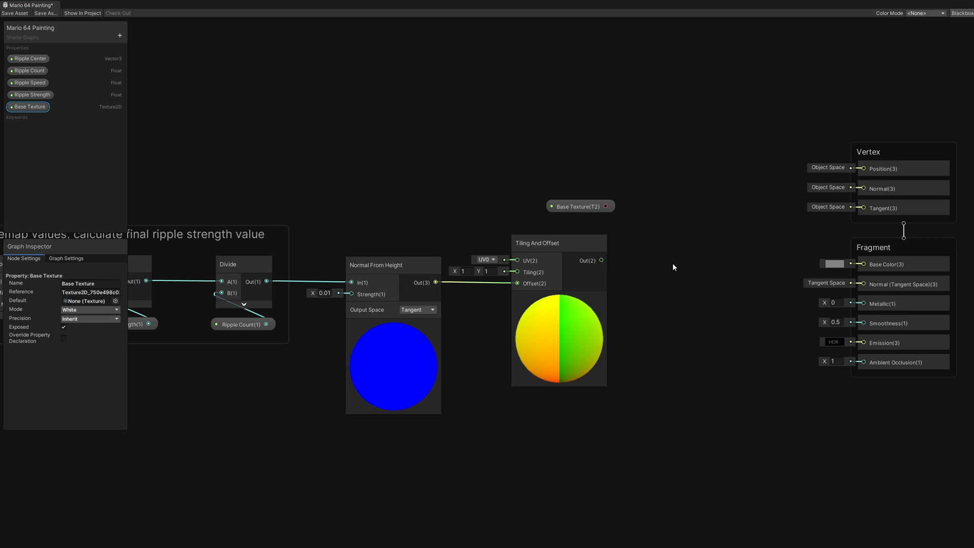
Step: Connect Tiling And Offset's output into the Sample Texture 2D UV input
drag(601, 260, 674, 258)
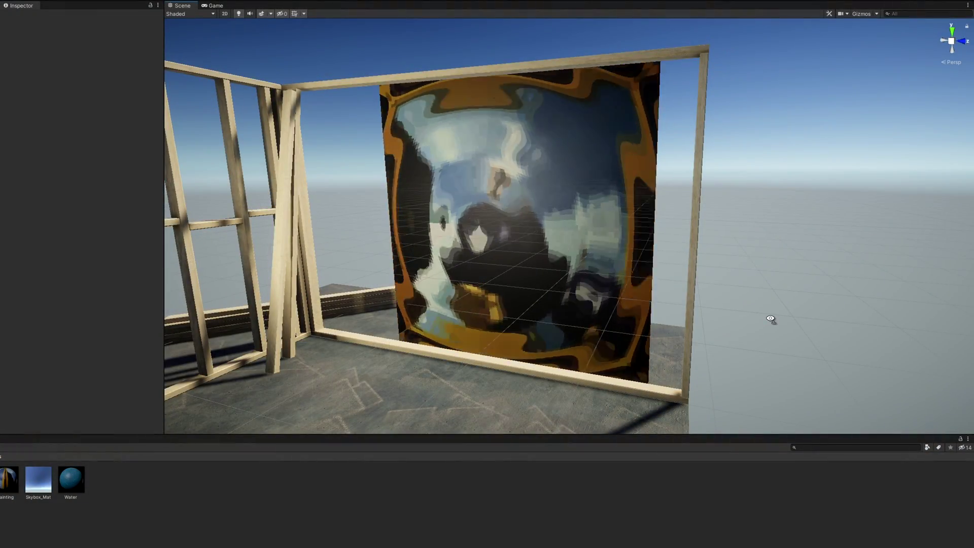
Step: Fly the Scene view to the floor plane and drag the Water material onto it
key(s)
mouse_move(771, 319)
right_down()
mouse_move(783, 352)
mouse_move(761, 377)
mouse_move(768, 391)
mouse_move(766, 354)
mouse_move(768, 420)
right_up()
key(w)
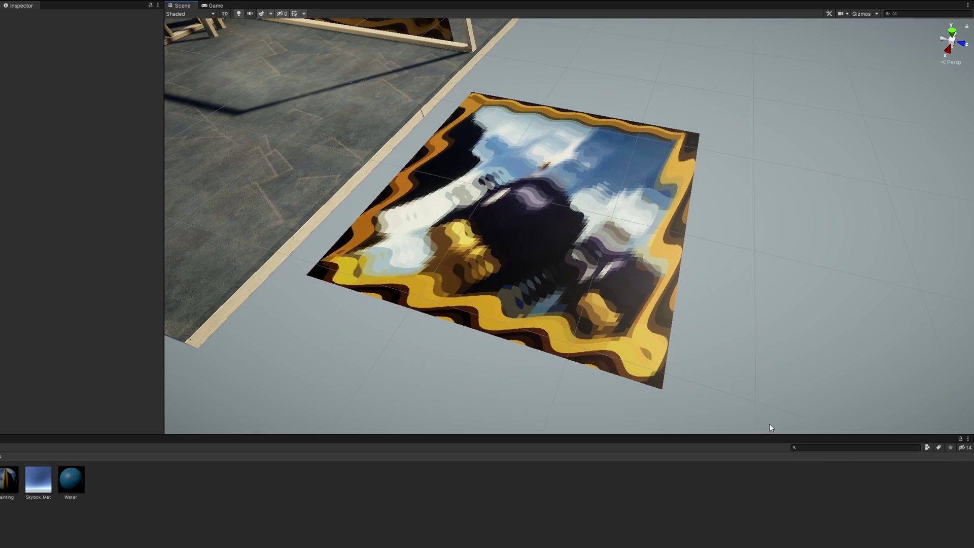
click(79, 478)
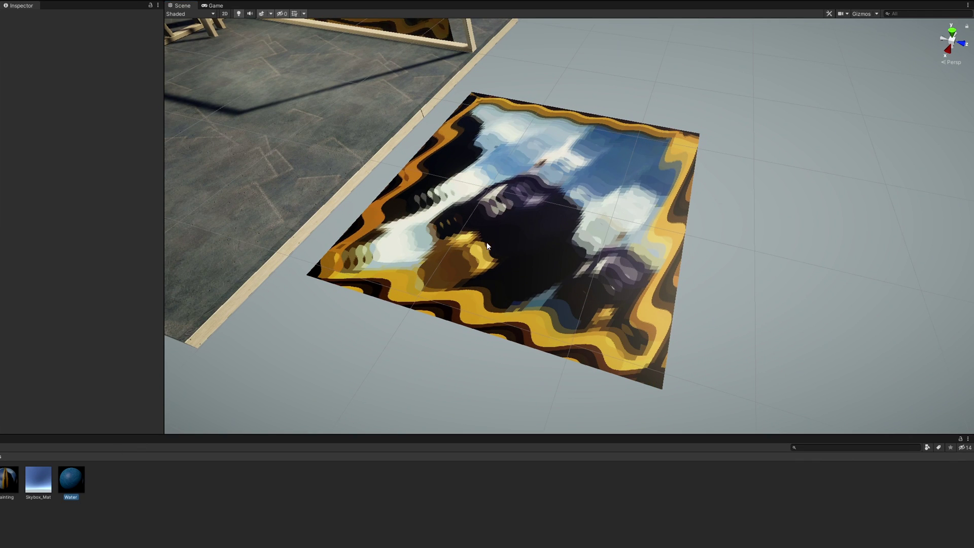
drag(505, 234, 506, 233)
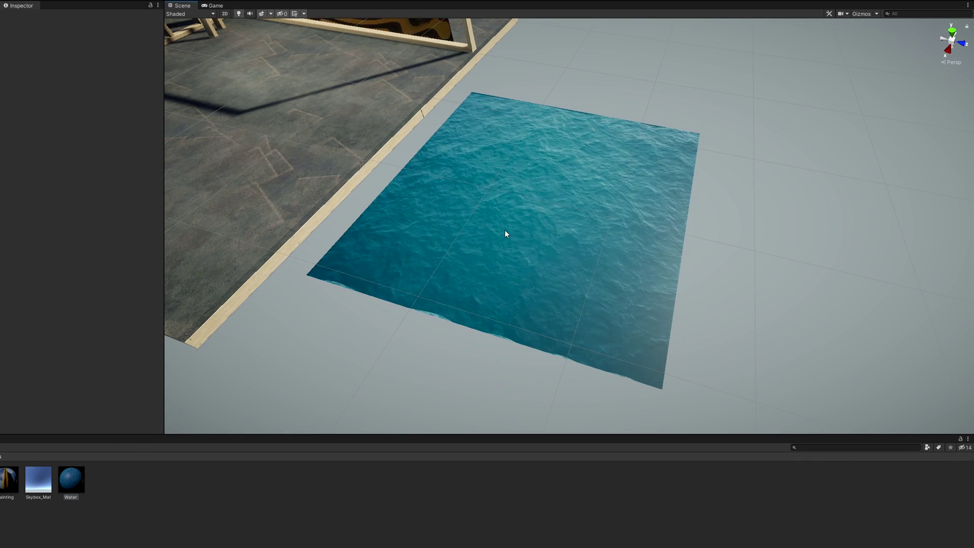
mouse_move(748, 285)
right_down()
mouse_move(746, 246)
mouse_move(668, 218)
mouse_move(533, 224)
mouse_move(844, 249)
mouse_move(692, 245)
mouse_move(692, 271)
right_up()
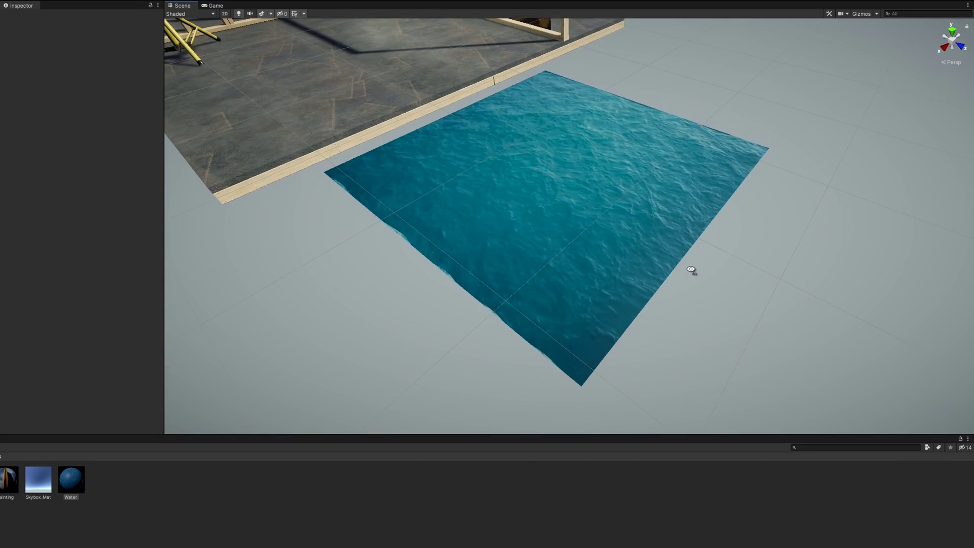